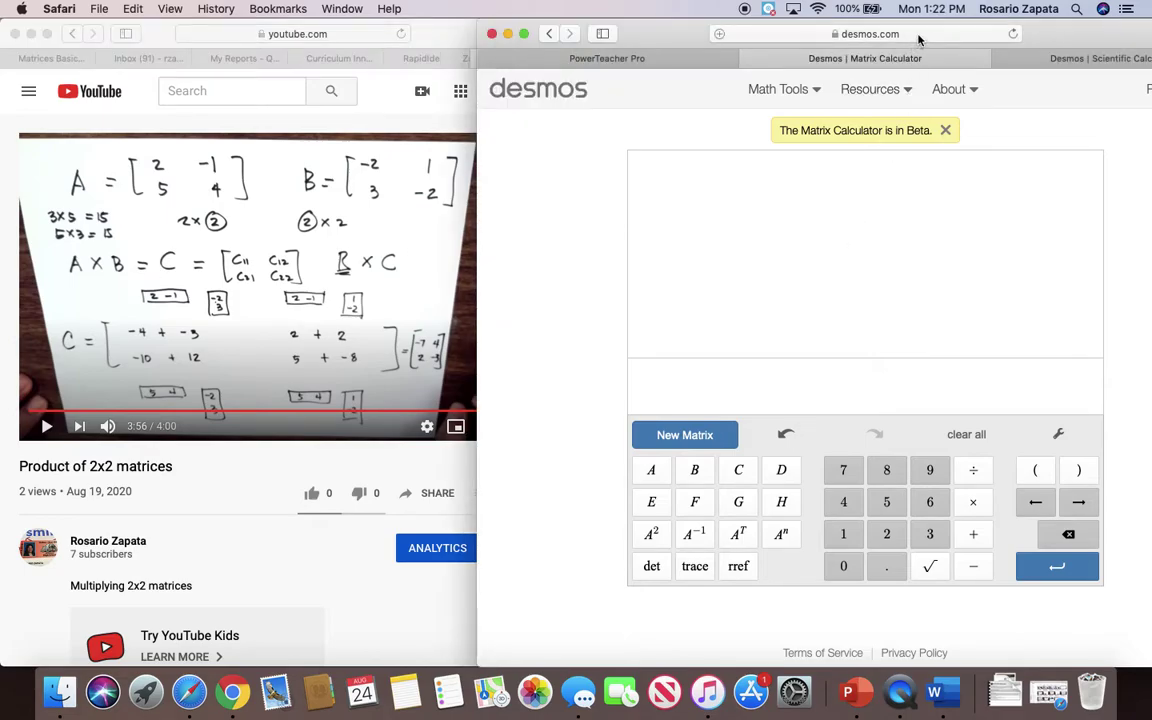
# Add matrix A in the Desmos Matrix Calculator with 2 rows and 2 columns.
pyautogui.click(303, 488)
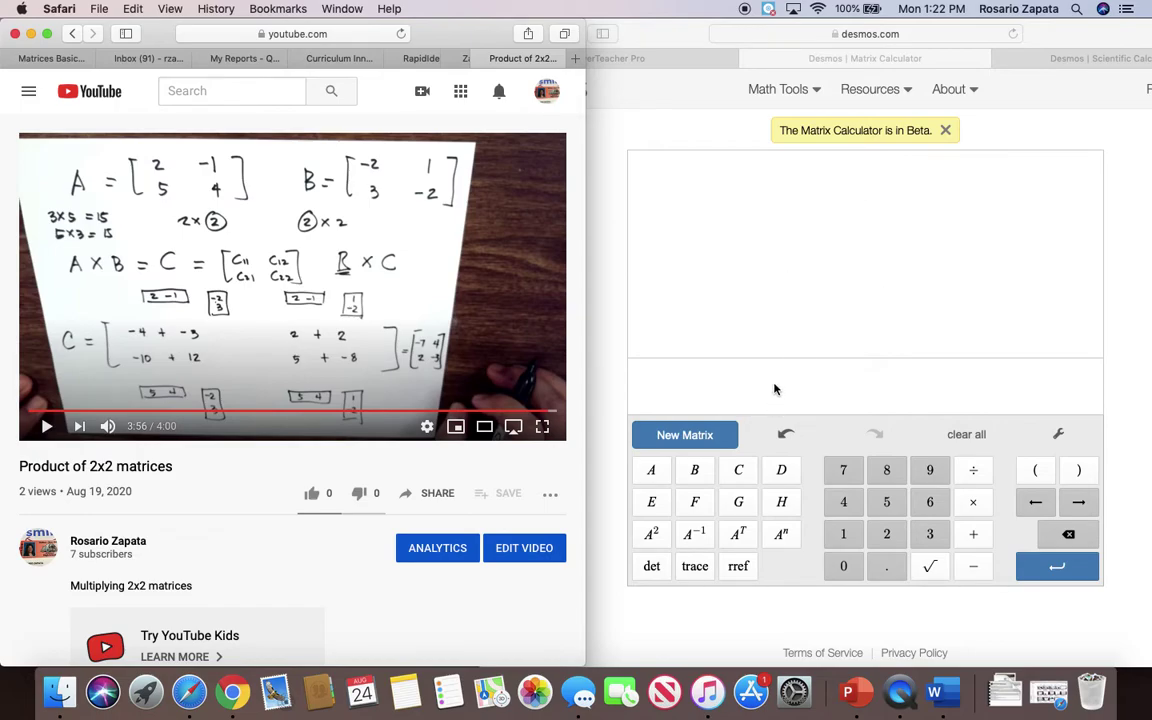
pyautogui.click(651, 478)
pyautogui.click(651, 478)
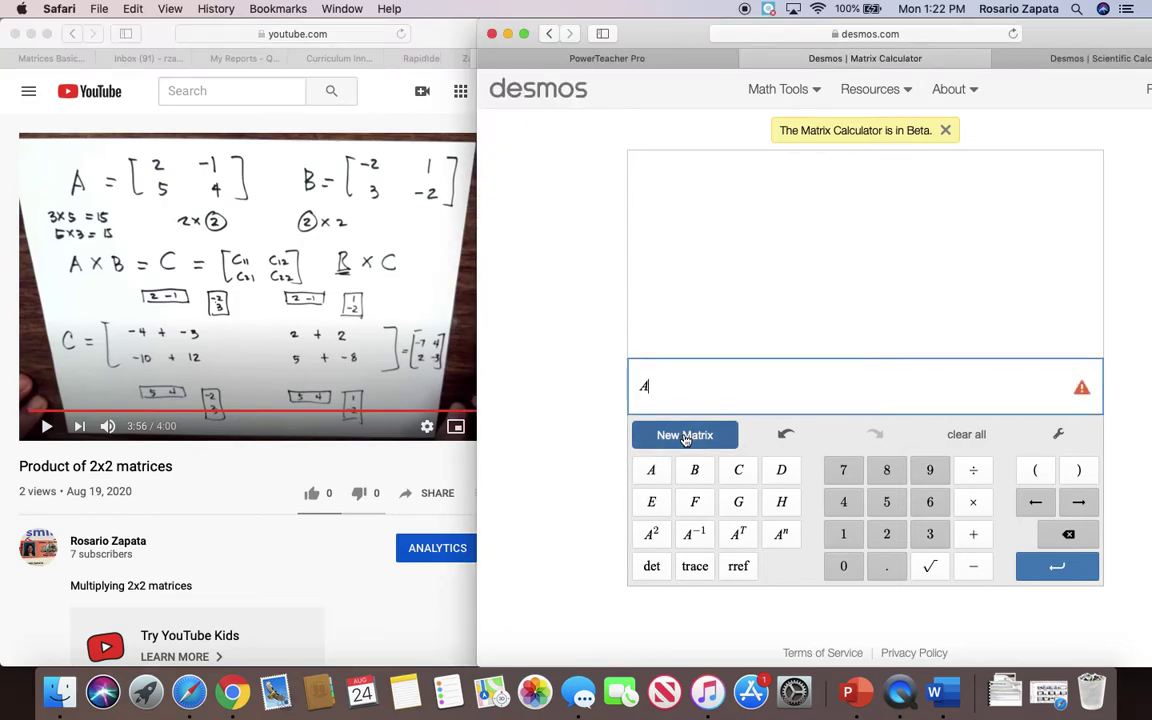
pyautogui.click(685, 436)
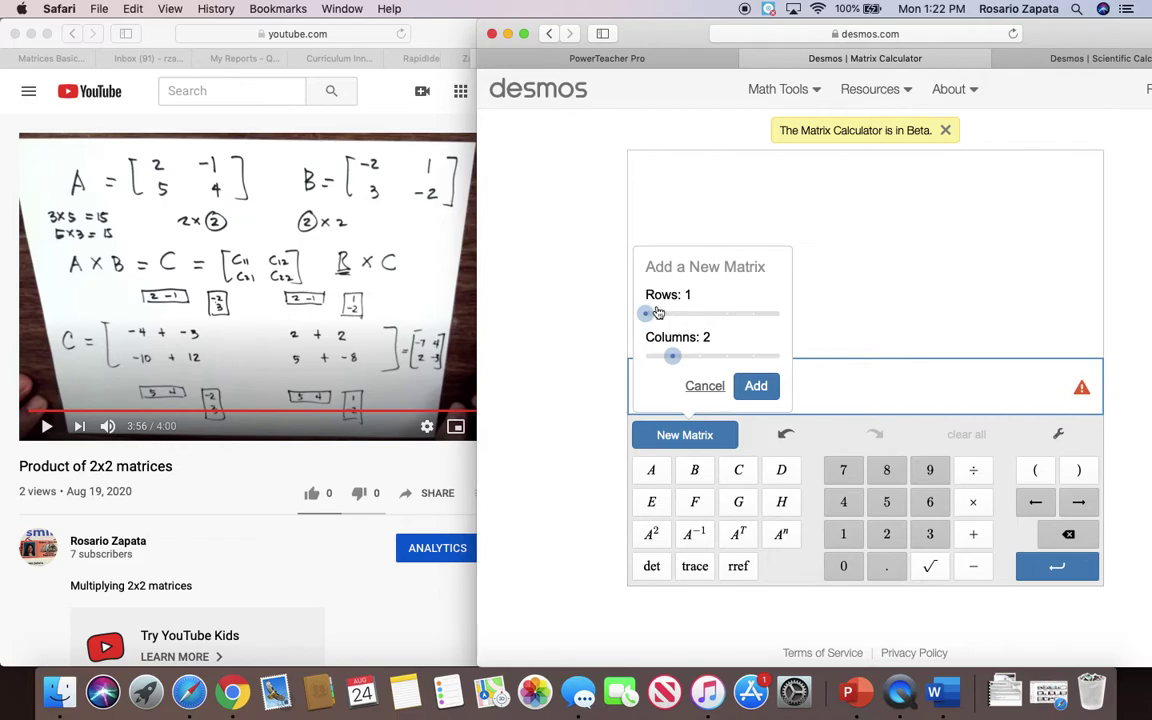
pyautogui.click(697, 314)
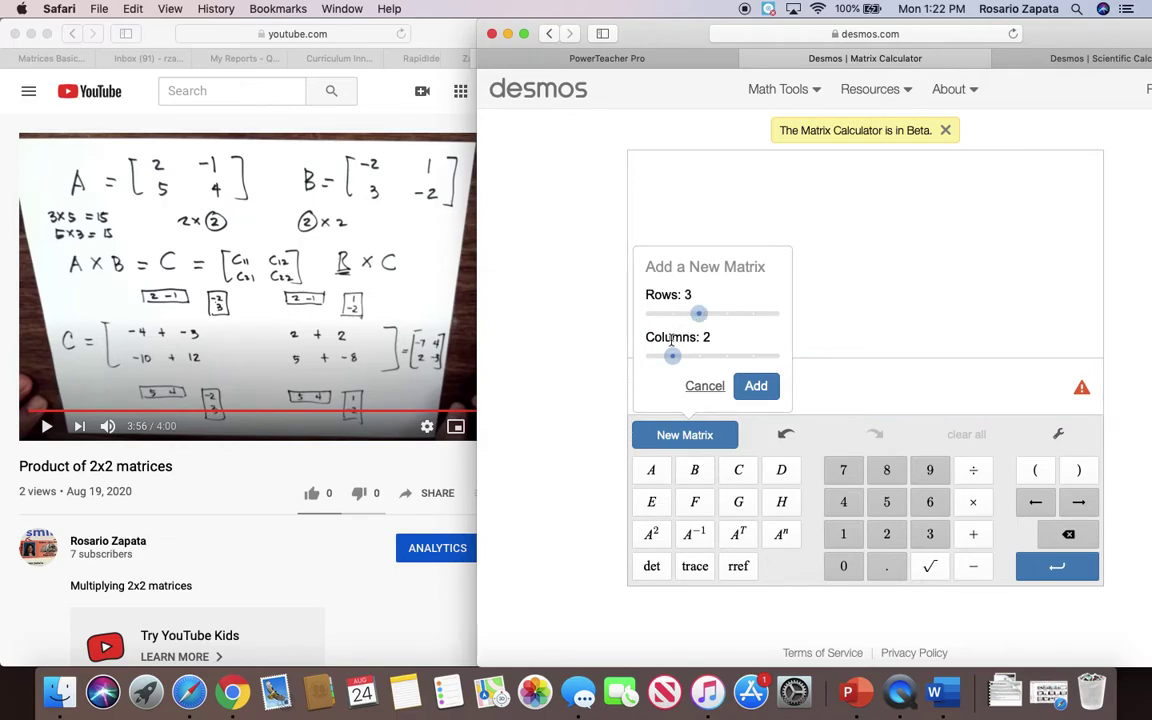
pyautogui.moveTo(697, 314); pyautogui.dragTo(672, 314)
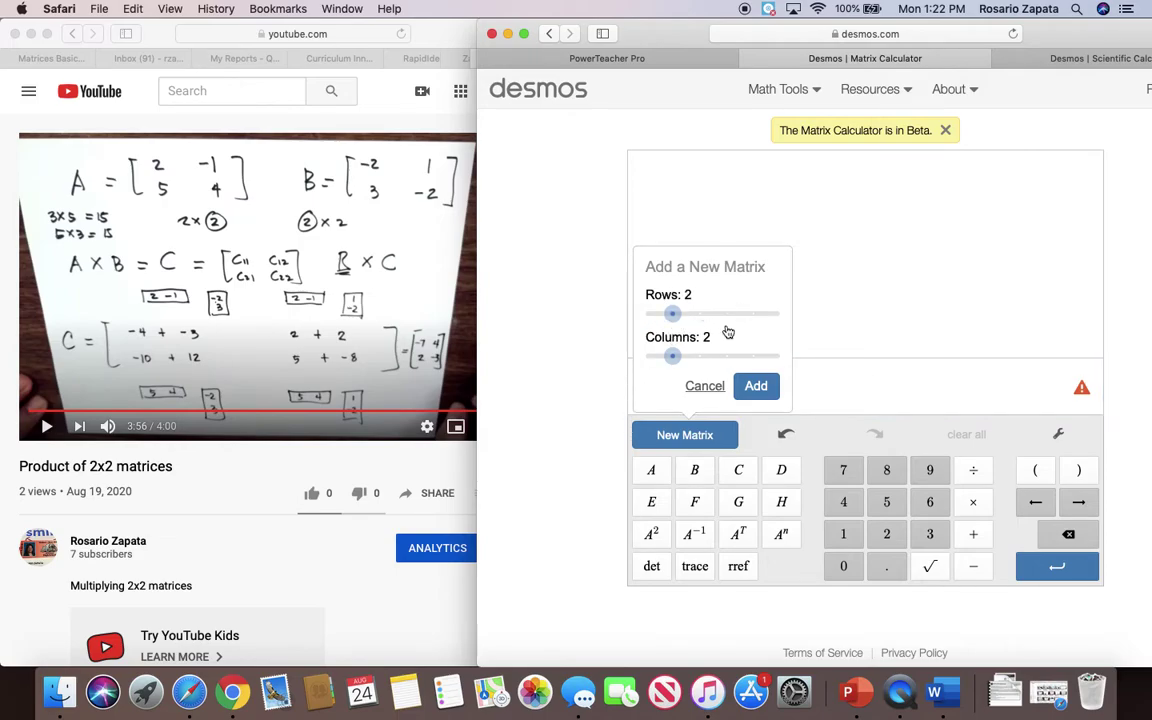
pyautogui.click(758, 388)
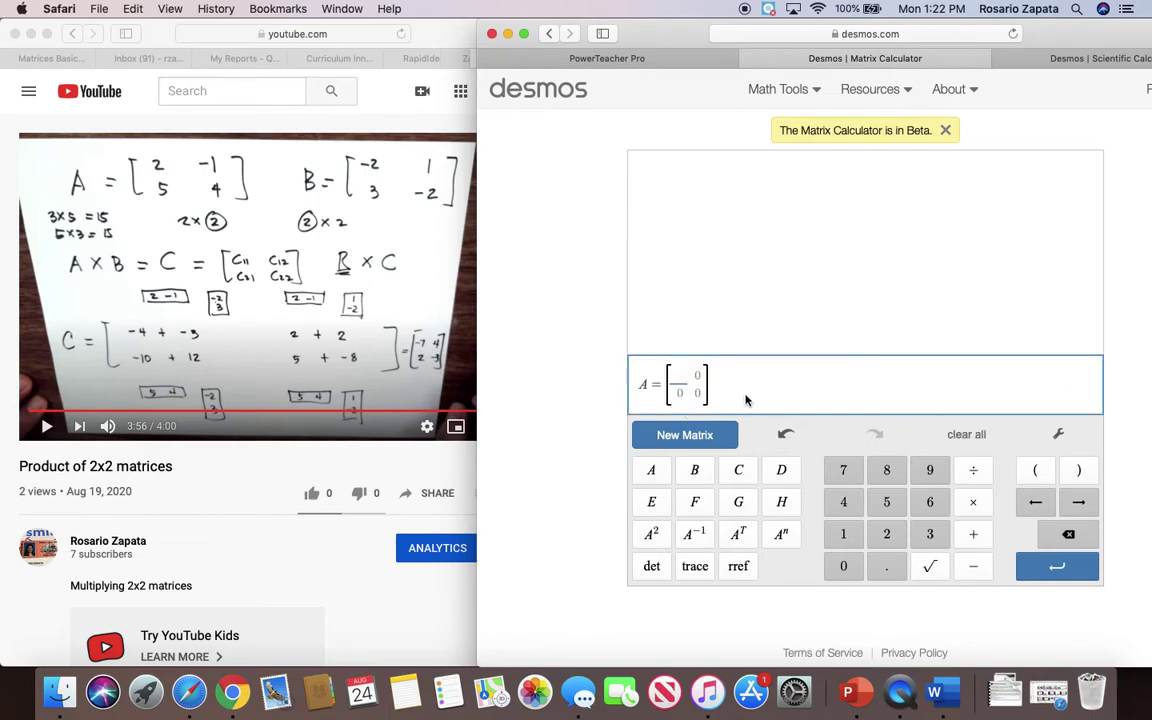
# Fill matrix A with 2 and -1 in the first row and 5 and 4 in the second row.
pyautogui.click(893, 535)
pyautogui.press('Tab')
pyautogui.write('-1')
pyautogui.press('Down')
pyautogui.click(844, 503)
pyautogui.press('Left')
pyautogui.click(886, 502)
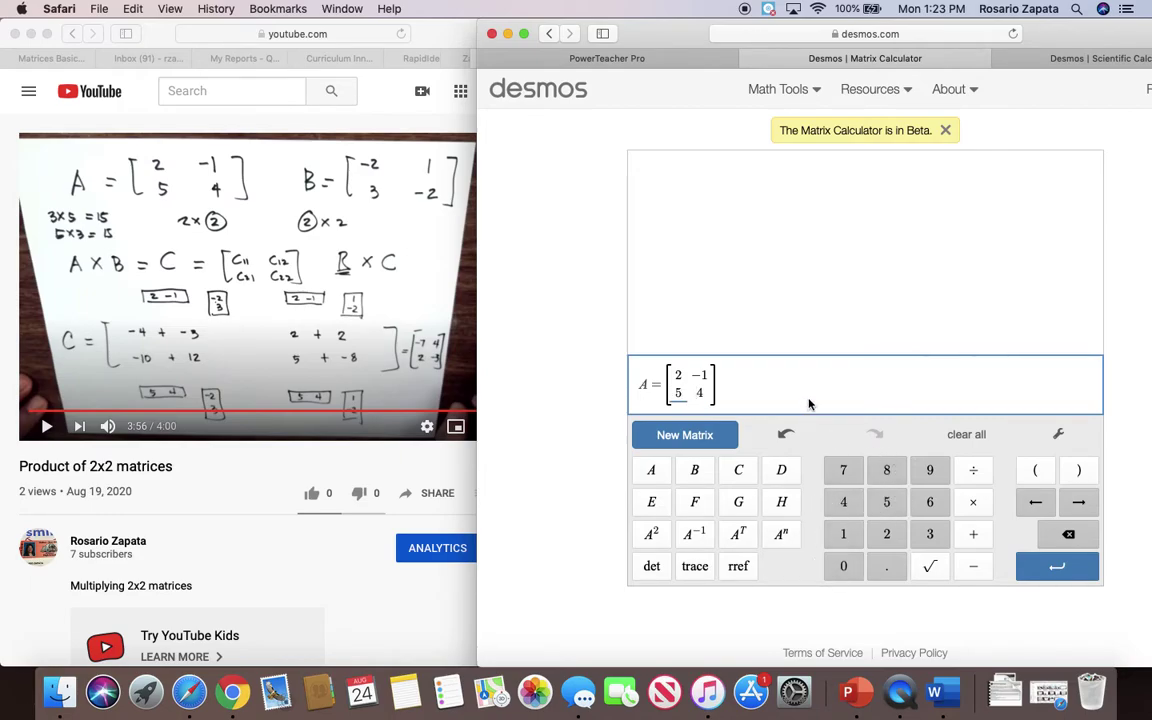
pyautogui.press('Return')
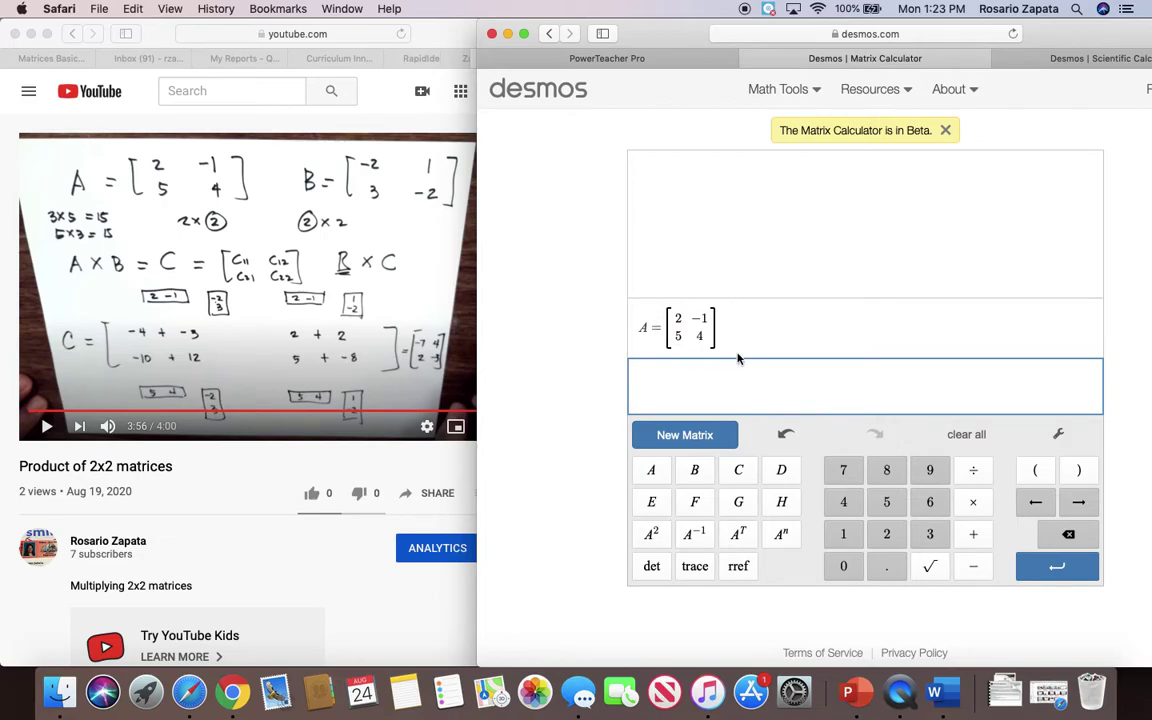
# Add matrix B with 2 rows and 2 columns below matrix A.
pyautogui.click(695, 472)
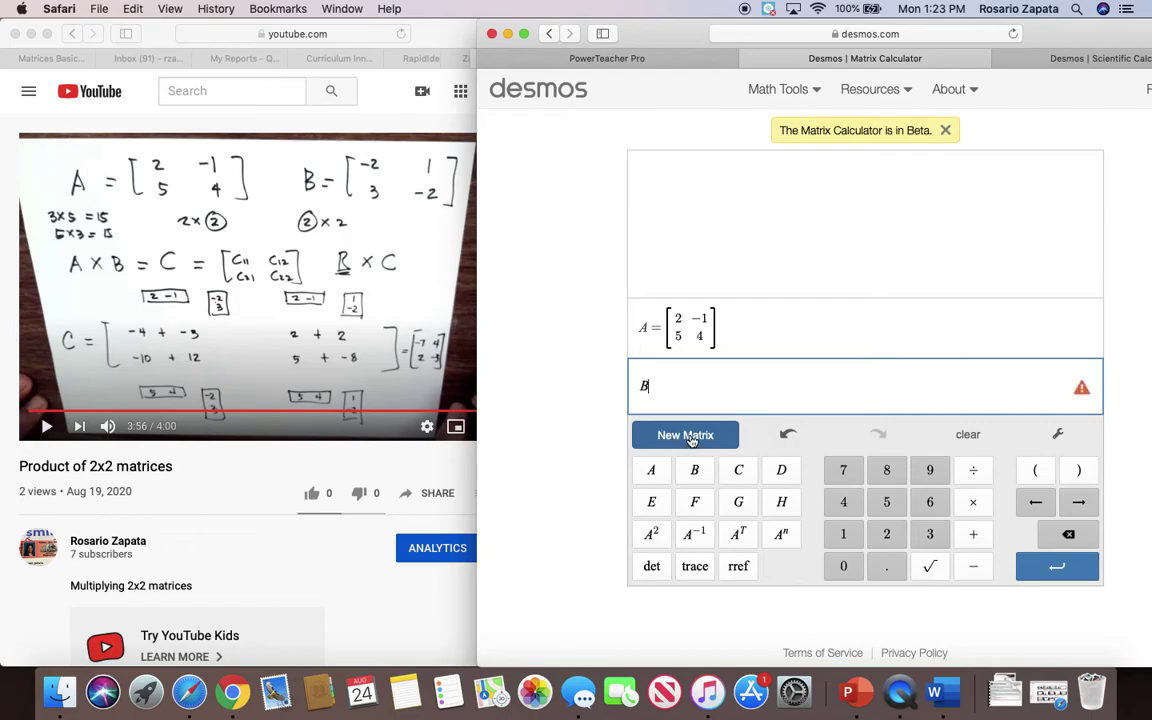
pyautogui.click(694, 437)
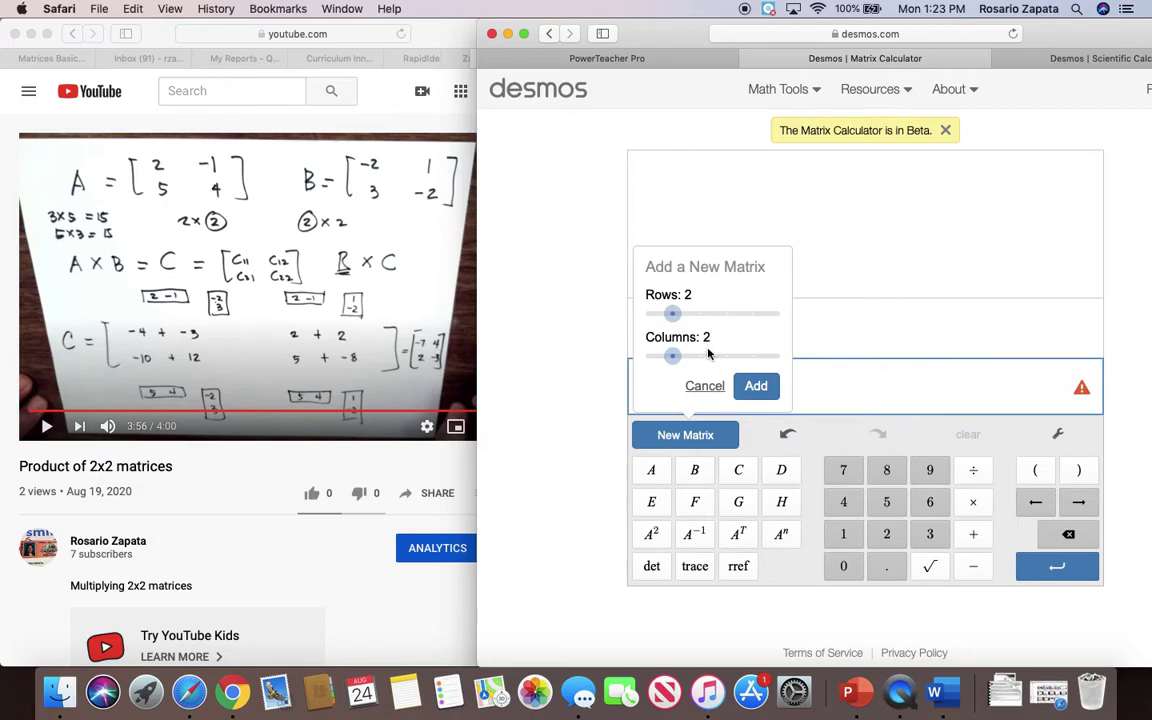
pyautogui.click(760, 388)
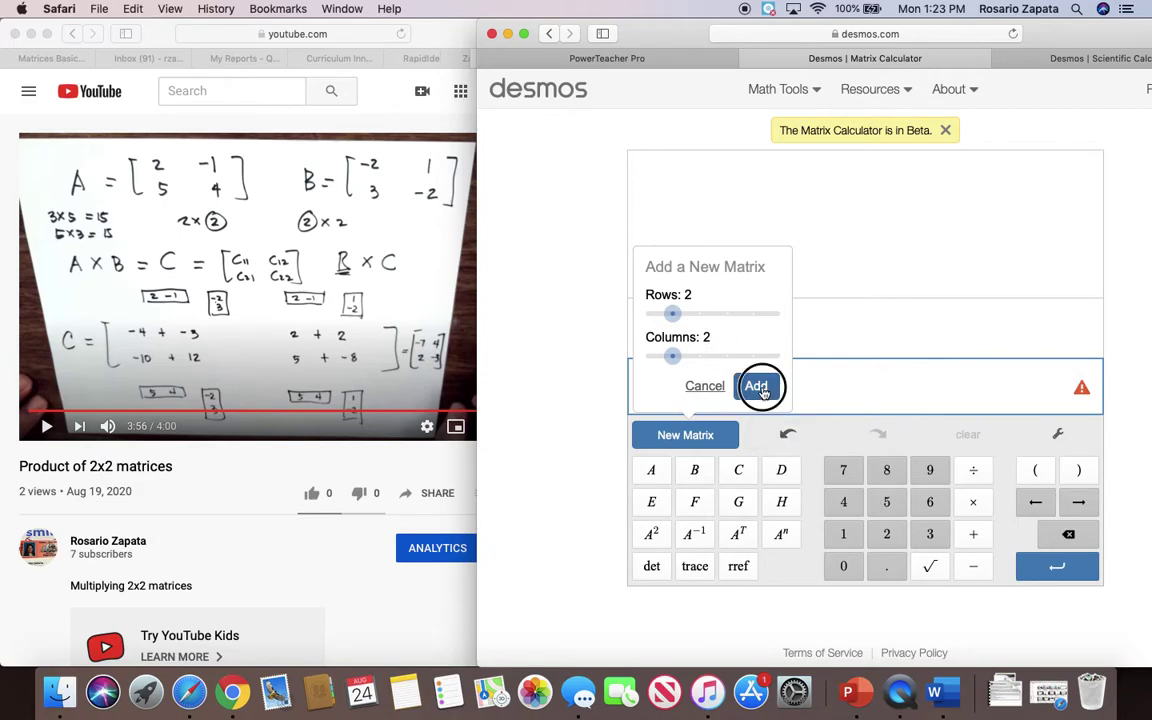
# Fill matrix B with -2 and 1 in the first row and 3 and -2 in the second row.
pyautogui.click(978, 570)
pyautogui.click(886, 534)
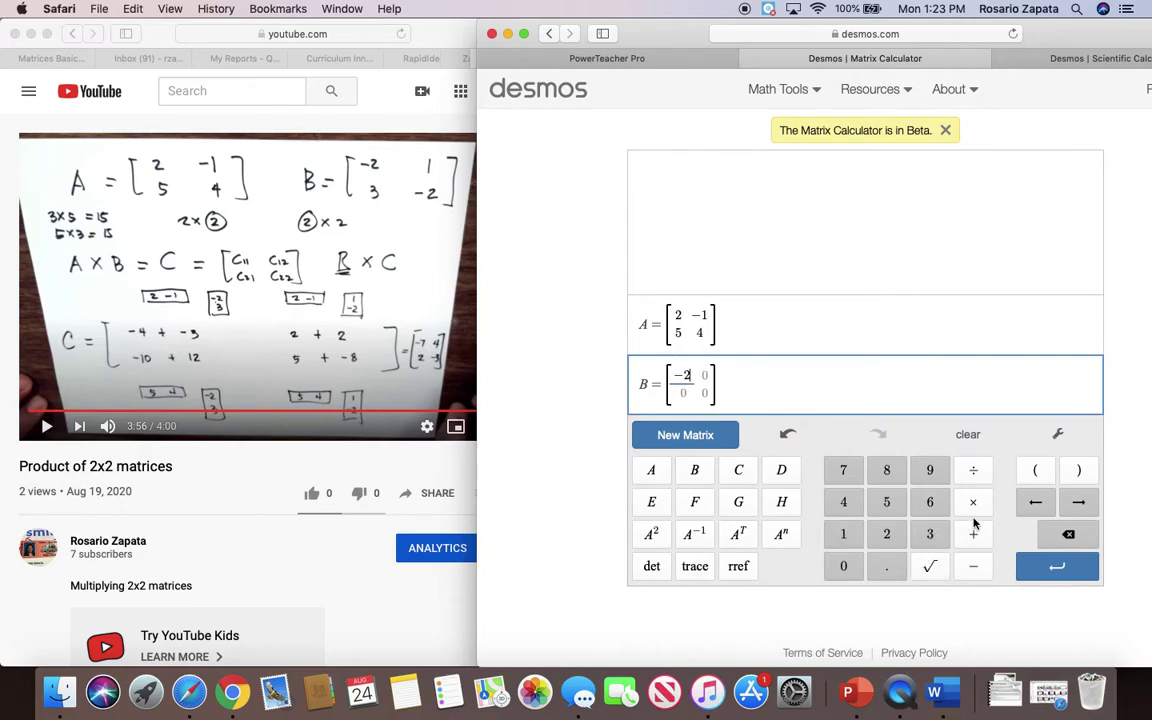
pyautogui.press('Tab')
pyautogui.click(842, 538)
pyautogui.press('Down')
pyautogui.click(972, 564)
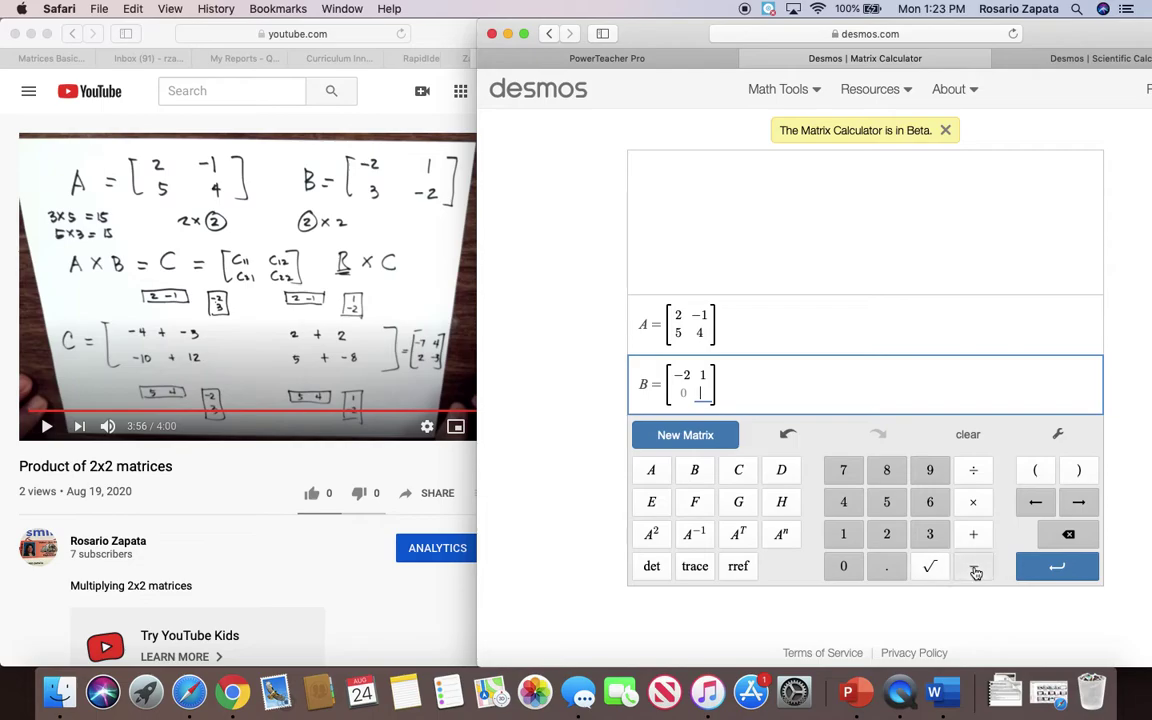
pyautogui.click(887, 537)
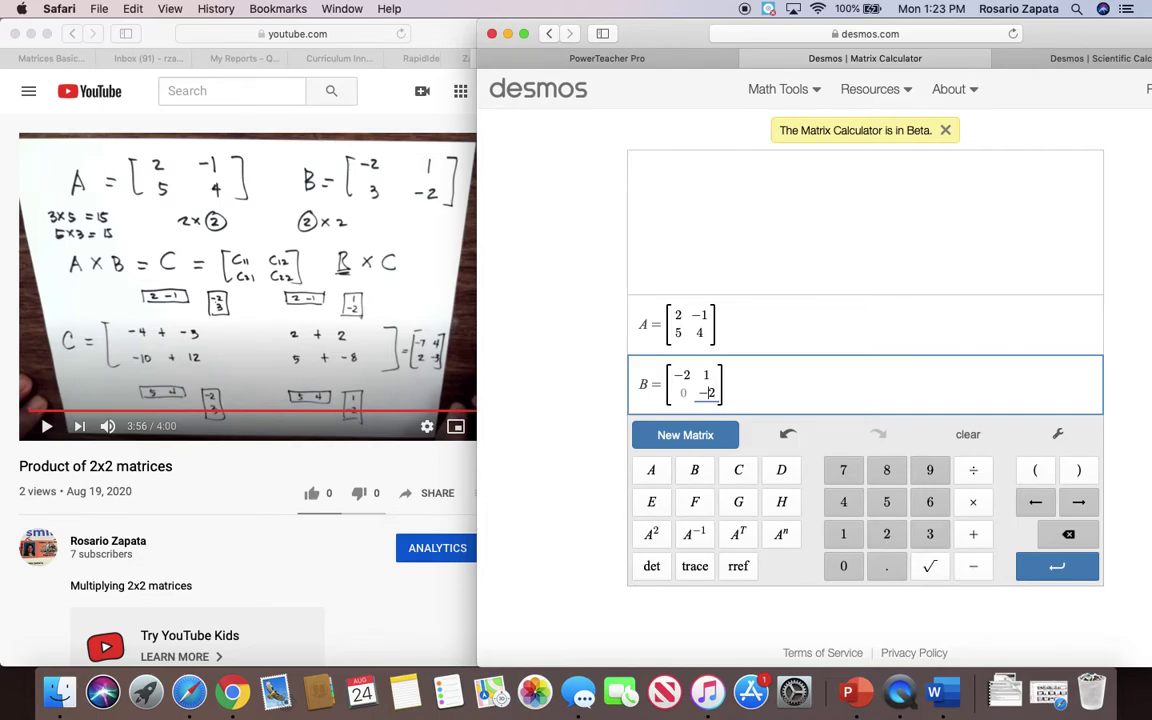
pyautogui.click(682, 394)
pyautogui.click(932, 535)
pyautogui.press('Return')
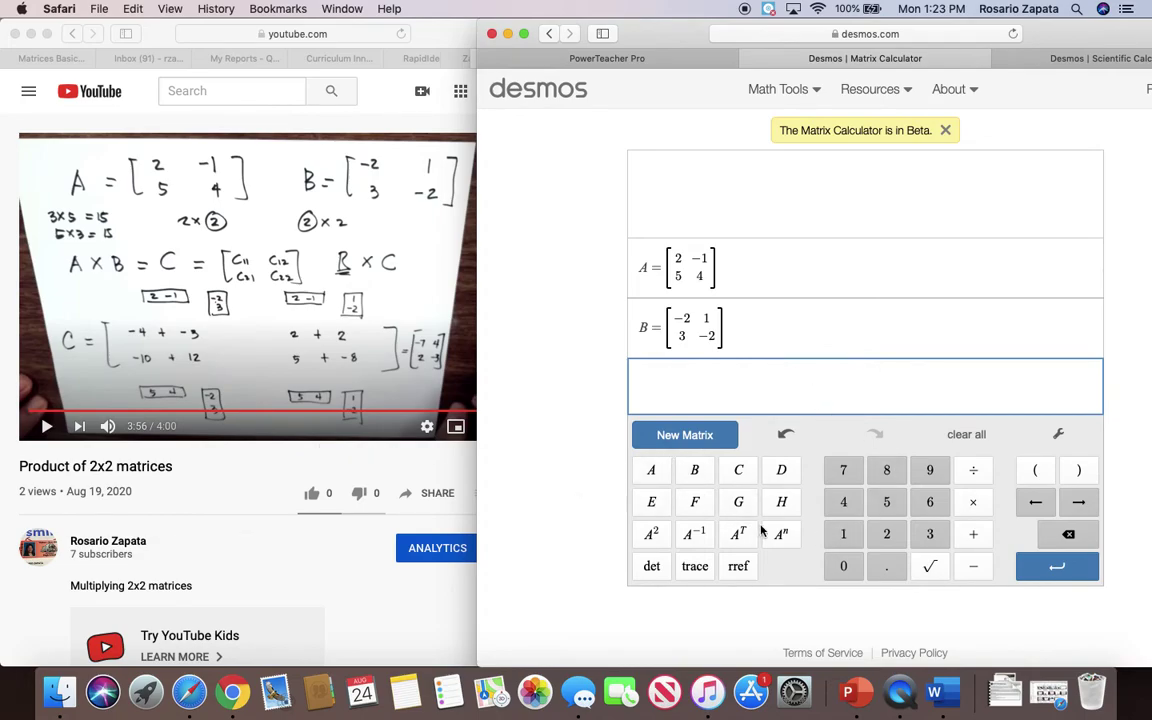
# Evaluate the product of matrix A and matrix B, in that order.
pyautogui.click(649, 471)
pyautogui.click(972, 501)
pyautogui.click(694, 470)
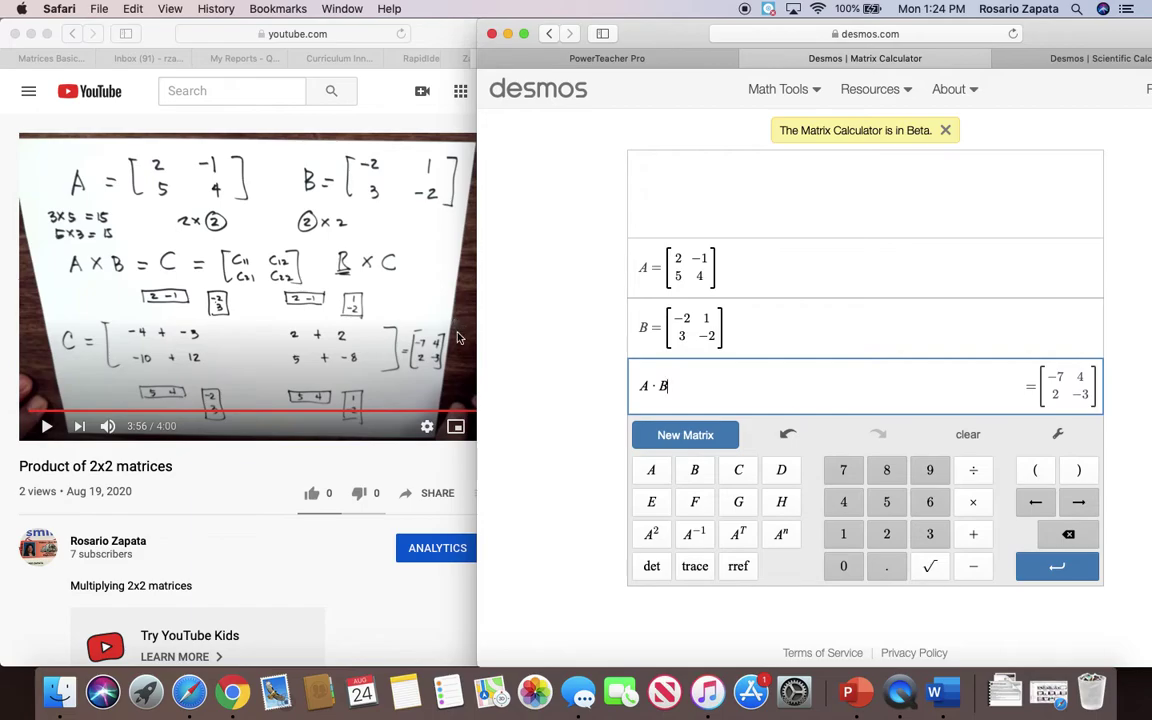
# Replace the product expression with -2(A + B) and evaluate it.
pyautogui.press('BackSpace')
pyautogui.press('BackSpace')
pyautogui.press('BackSpace')
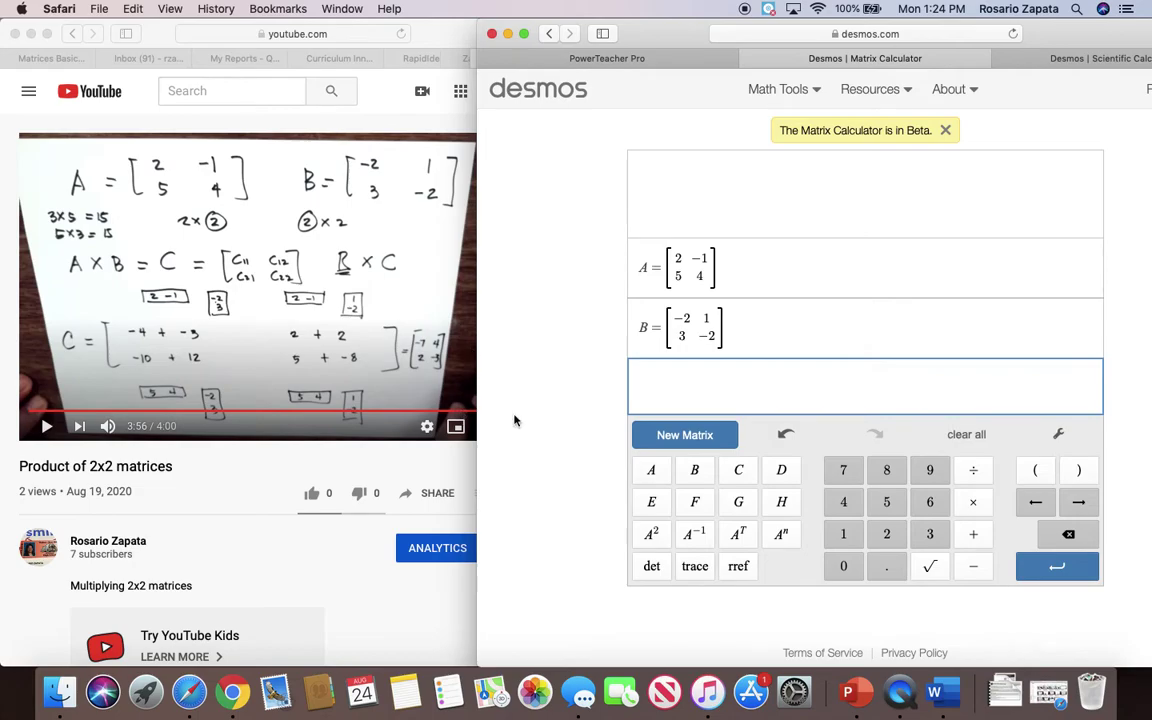
pyautogui.click(976, 568)
pyautogui.write('2')
pyautogui.click(1037, 474)
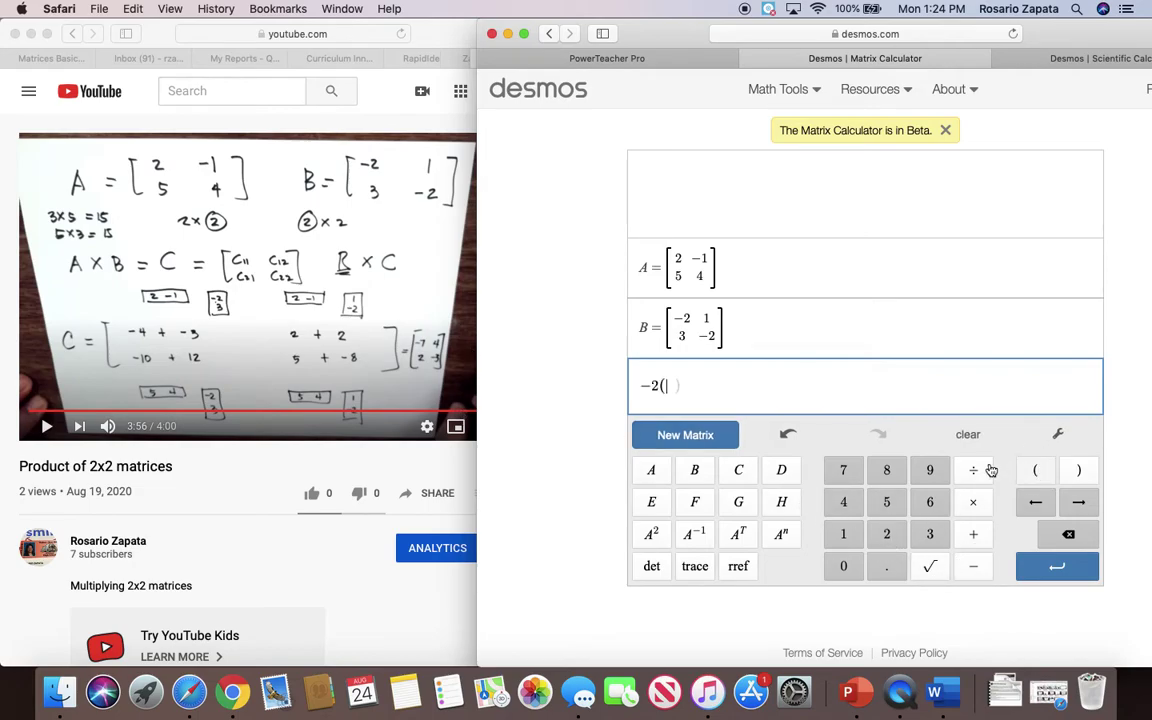
pyautogui.click(651, 470)
pyautogui.click(972, 534)
pyautogui.click(694, 470)
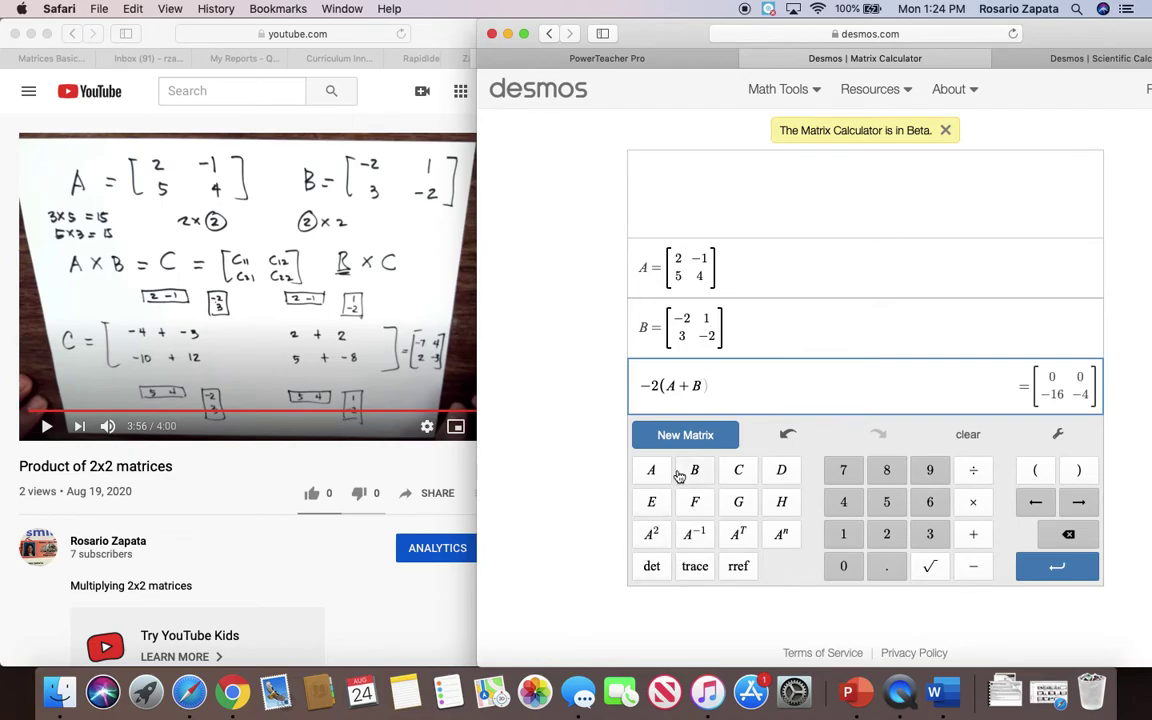
pyautogui.press('Return')
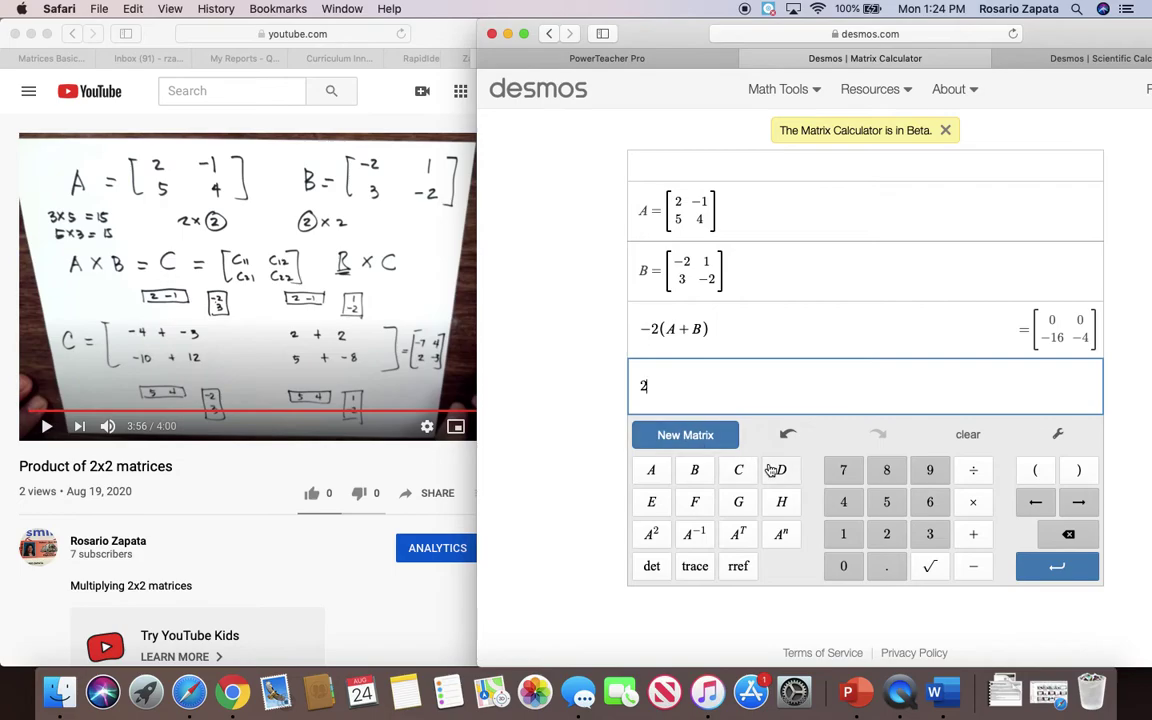
# Evaluate the square of matrix A on the line below the -2(A + B) expression.
pyautogui.click(651, 470)
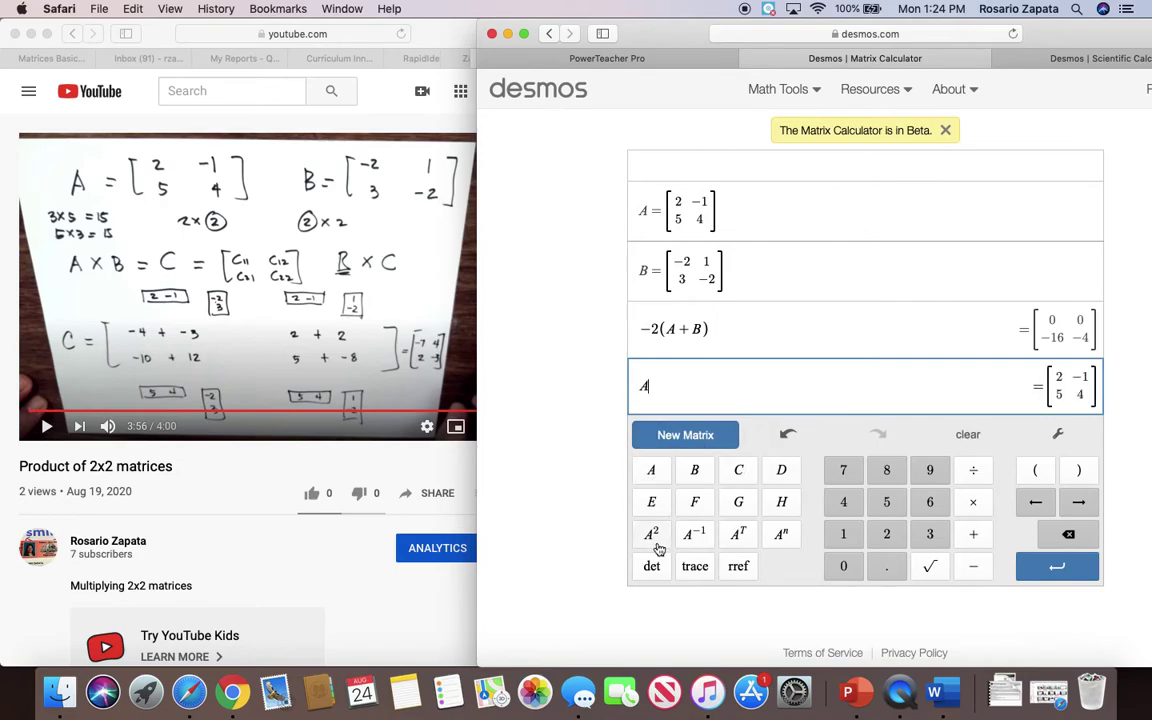
pyautogui.click(651, 534)
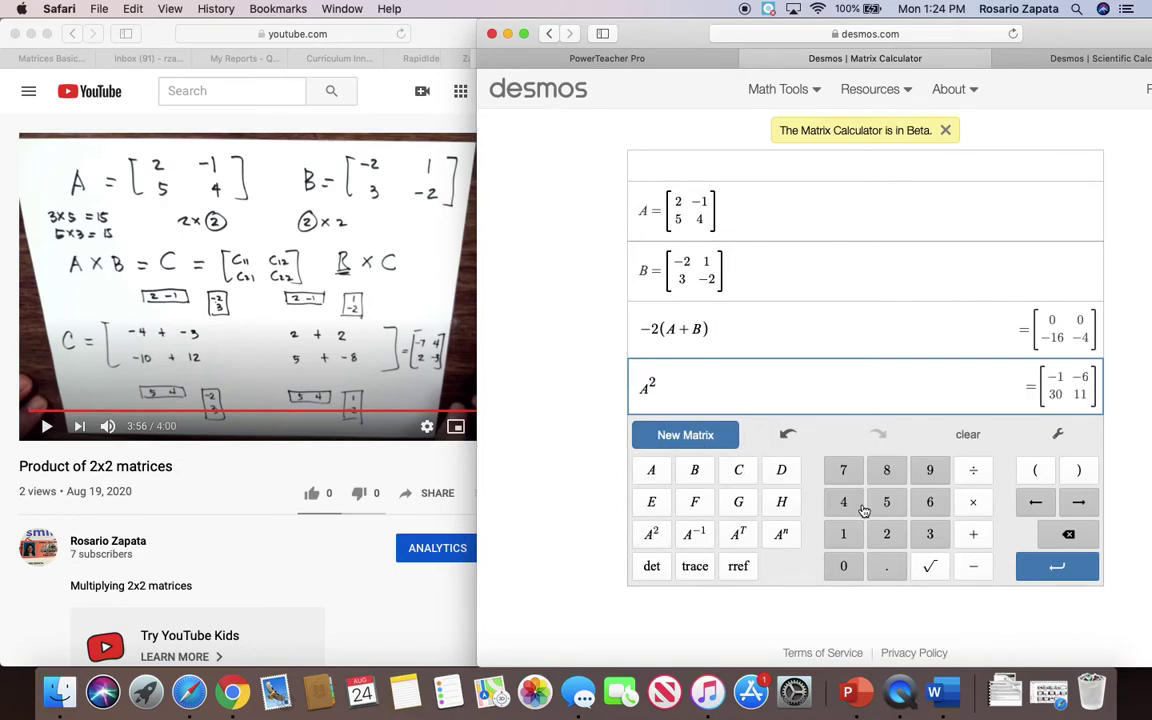
pyautogui.press('Return')
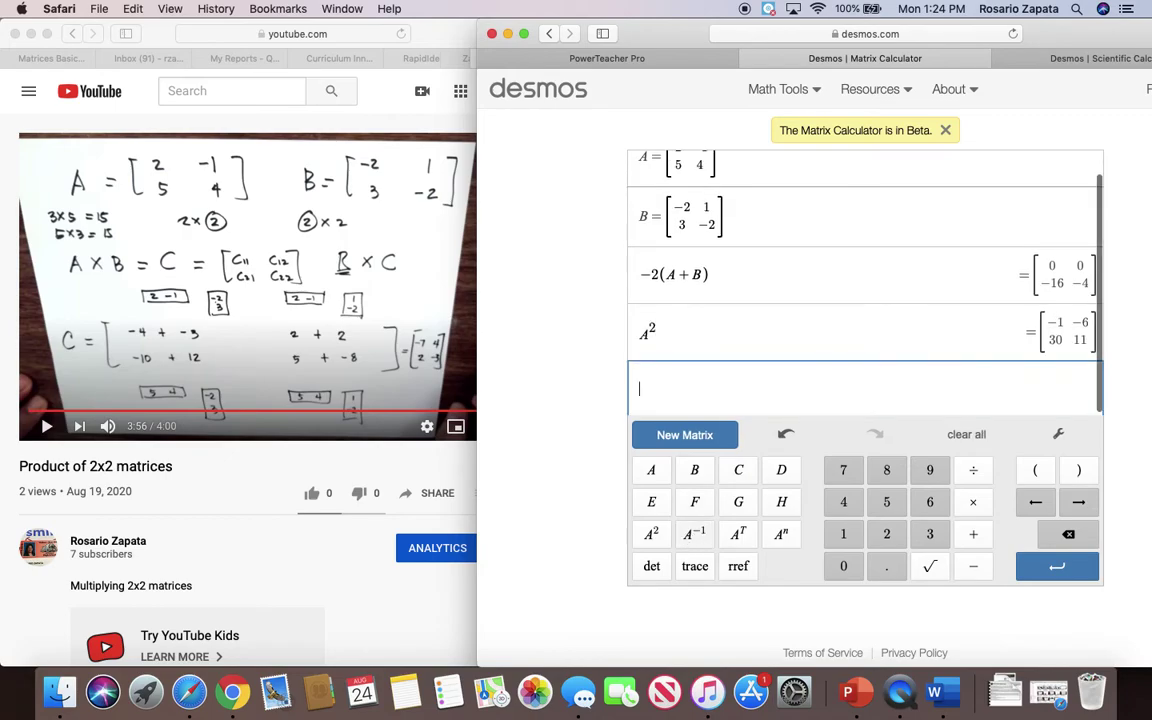
# Try to evaluate the inverse of matrix A on the line below its square.
pyautogui.click(690, 534)
pyautogui.press('BackSpace')
pyautogui.click(655, 472)
pyautogui.click(695, 536)
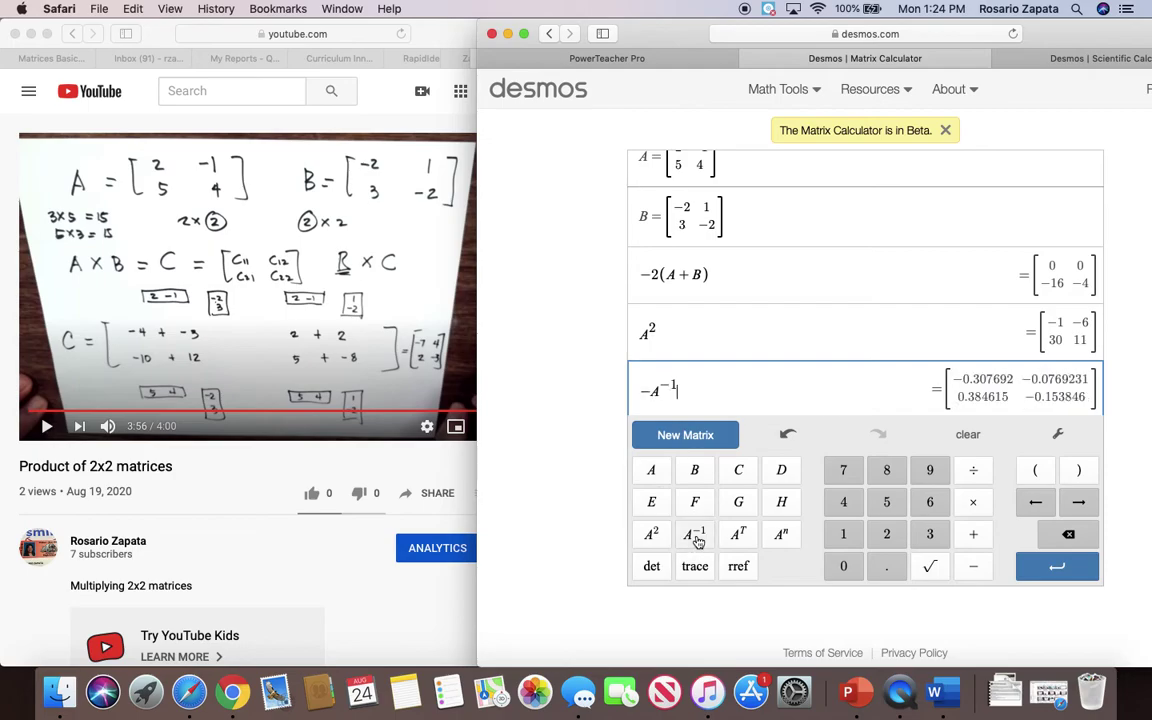